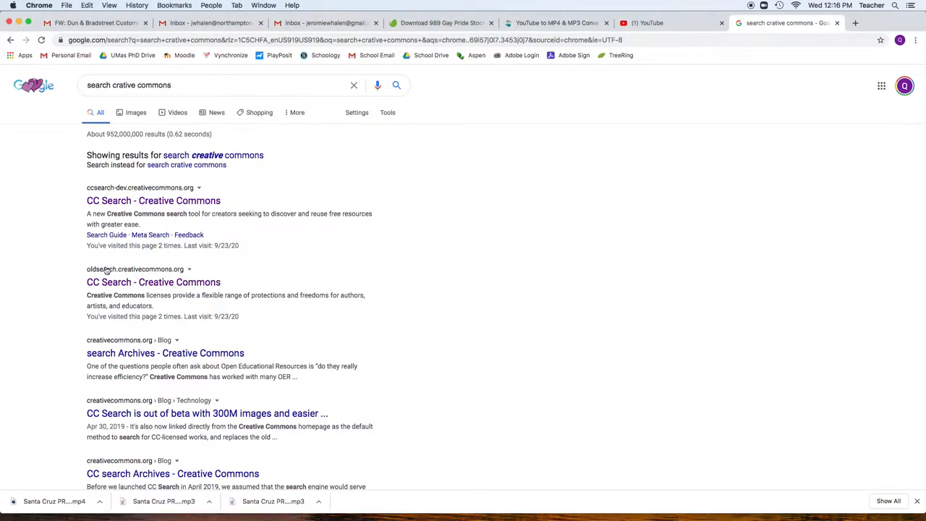
Run a Creative Commons YouTube search for 'santa cruz pride' from the CC Search page.
{"action": "left_click", "coordinate": [140, 286]}
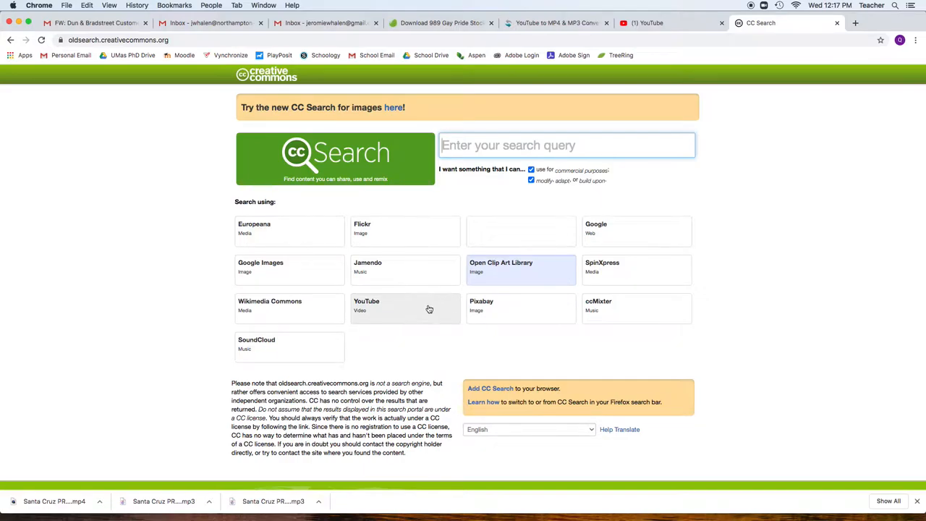
{"action": "left_click", "coordinate": [430, 309]}
{"action": "left_click", "coordinate": [522, 147]}
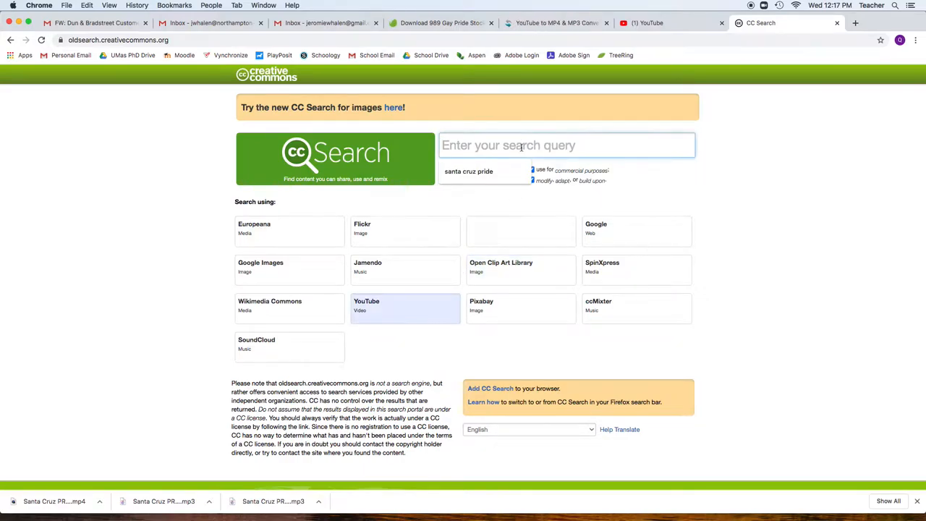
{"action": "type", "text": "santa cruz pri"}
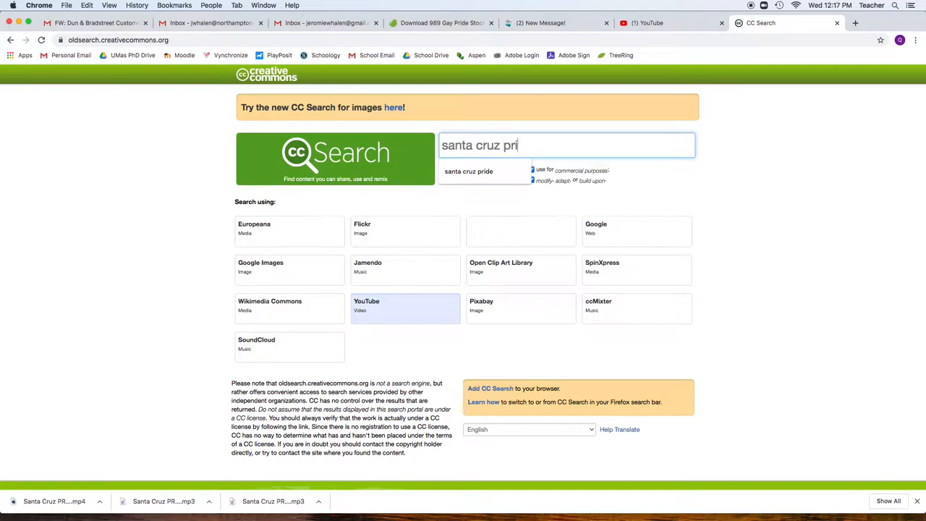
{"action": "type", "text": "de"}
{"action": "key", "text": "Return"}
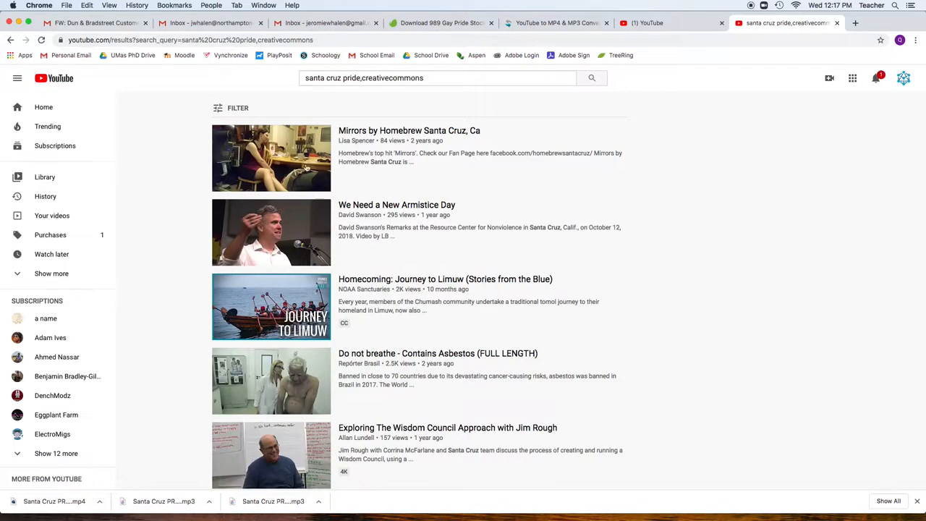
Remove the extra ',creativecommons' term and re-run the 'santa cruz pride' search.
{"action": "left_click_drag", "start_coordinate": [424, 78], "coordinate": [365, 78]}
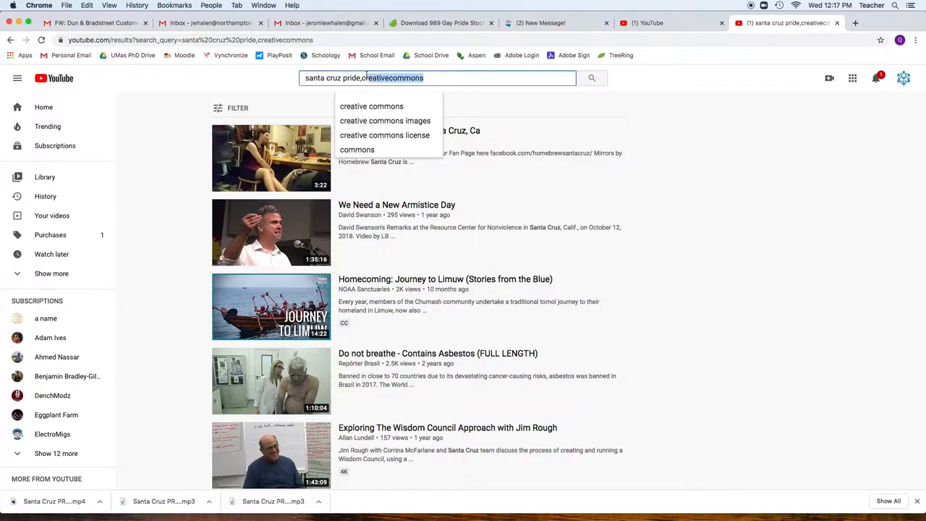
{"action": "key", "text": "BackSpace"}
{"action": "key", "text": "Return"}
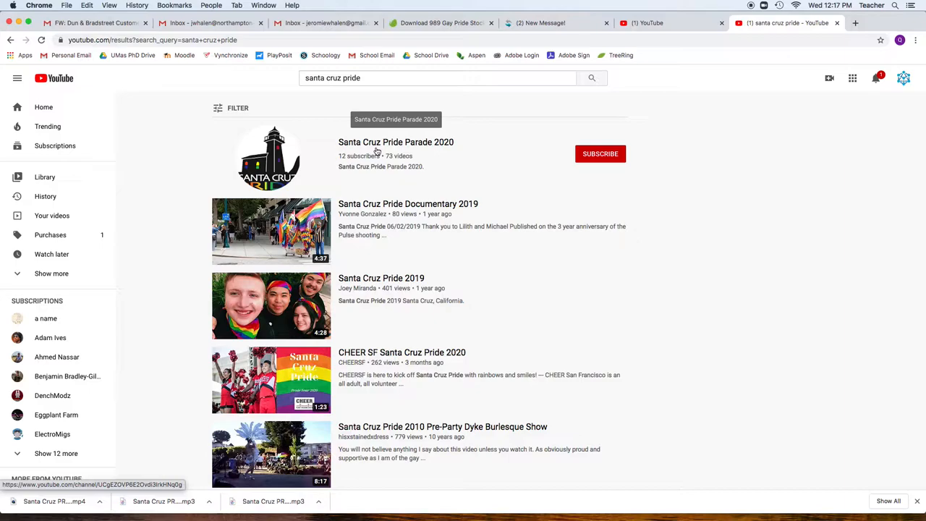
{"action": "scroll", "coordinate": [377, 150], "scroll_direction": "down", "scroll_amount": 1}
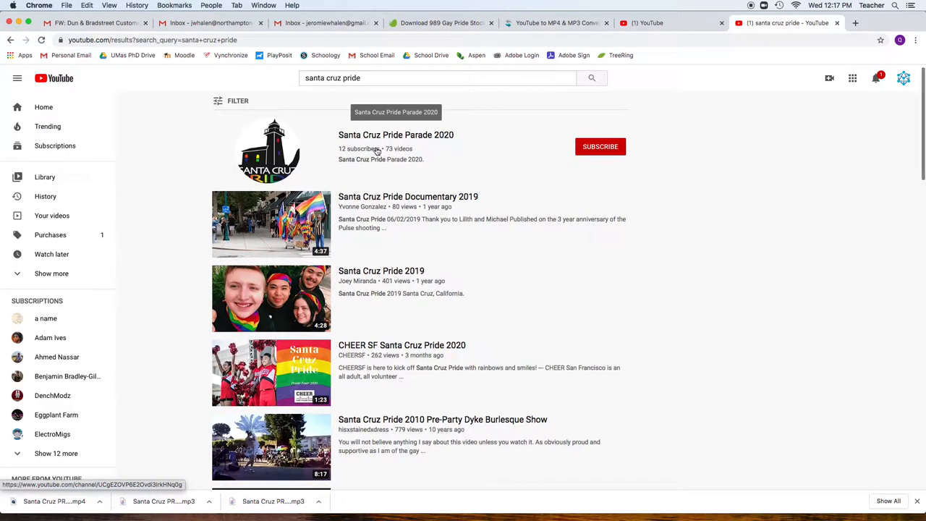
{"action": "scroll", "coordinate": [377, 151], "scroll_direction": "down", "scroll_amount": 1}
{"action": "scroll", "coordinate": [377, 150], "scroll_direction": "up", "scroll_amount": 1}
{"action": "scroll", "coordinate": [377, 150], "scroll_direction": "up", "scroll_amount": 1}
Search YouTube for 'santa cruz public library' and go to the Santa Cruz Public Libraries channel.
{"action": "left_click", "coordinate": [376, 78]}
{"action": "left_click_drag", "start_coordinate": [344, 78], "coordinate": [377, 81]}
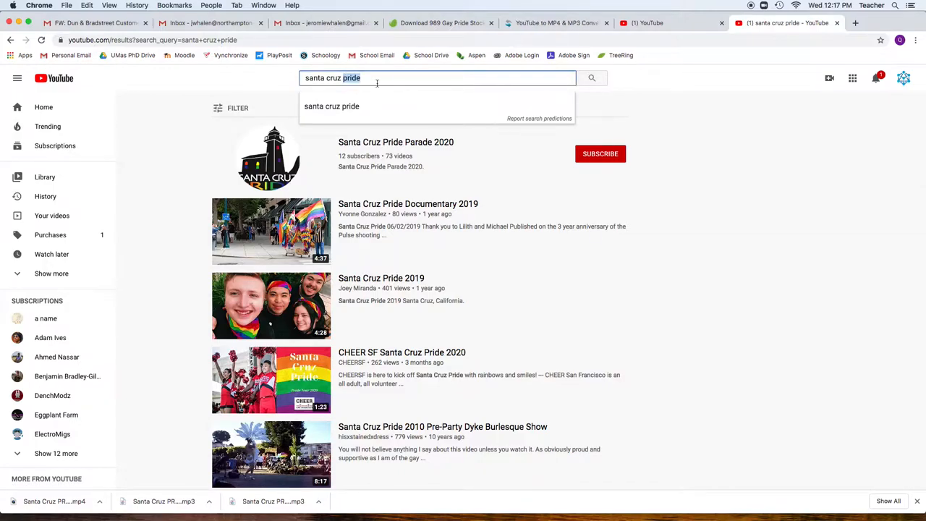
{"action": "type", "text": "public library"}
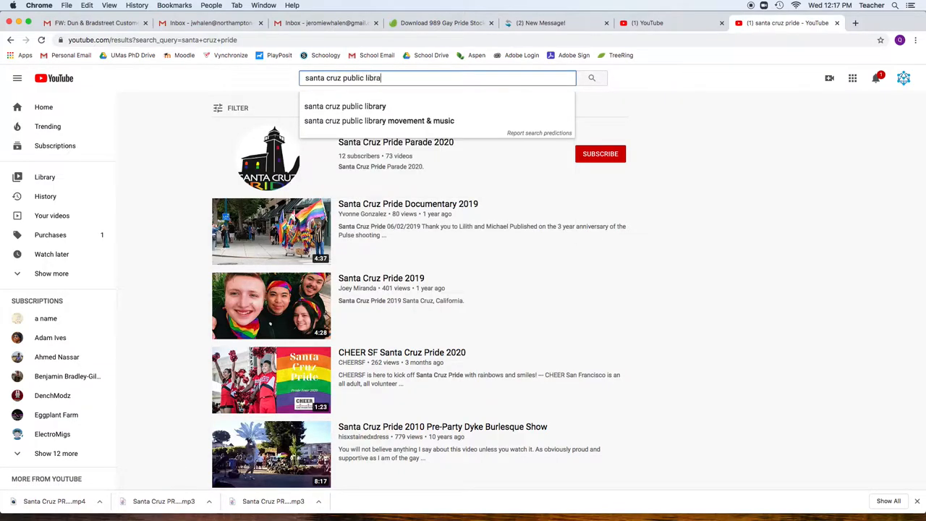
{"action": "key", "text": "Return"}
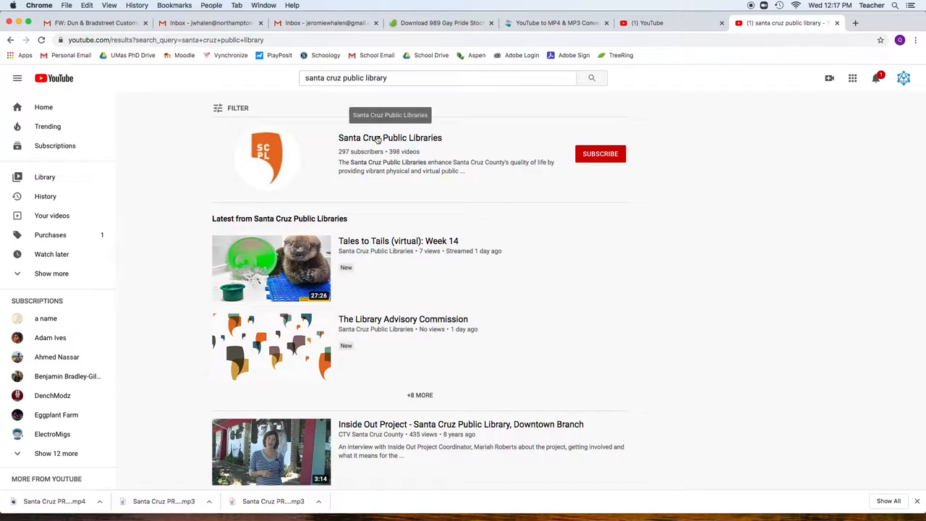
{"action": "left_click", "coordinate": [377, 137]}
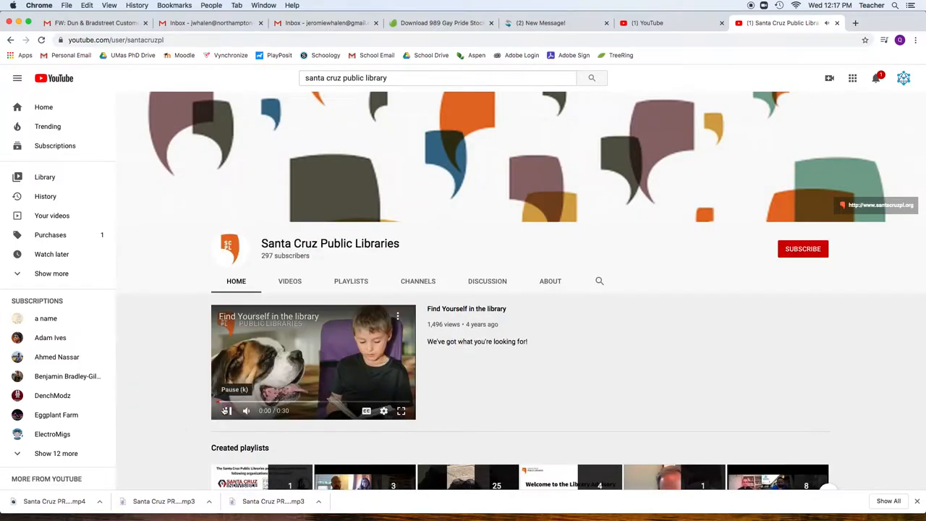
{"action": "scroll", "coordinate": [556, 326], "scroll_direction": "down", "scroll_amount": 5}
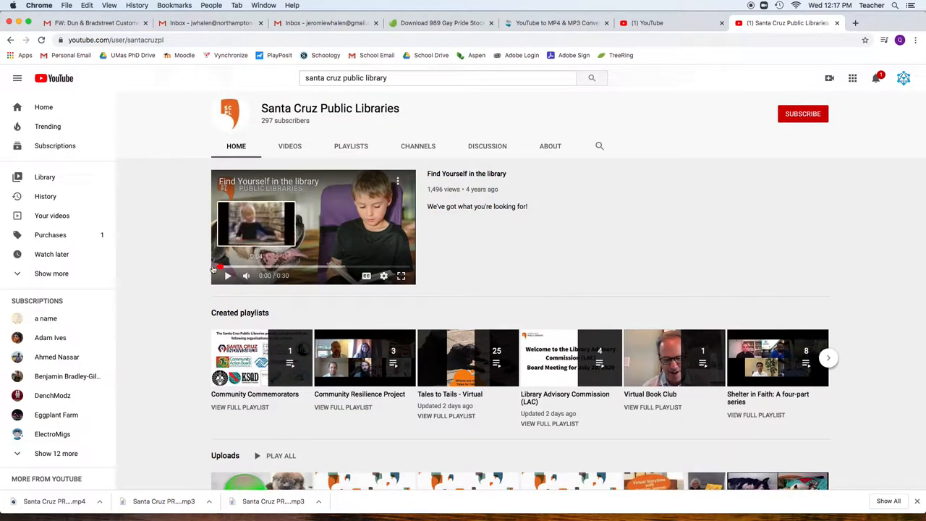
{"action": "scroll", "coordinate": [179, 268], "scroll_direction": "down", "scroll_amount": 3}
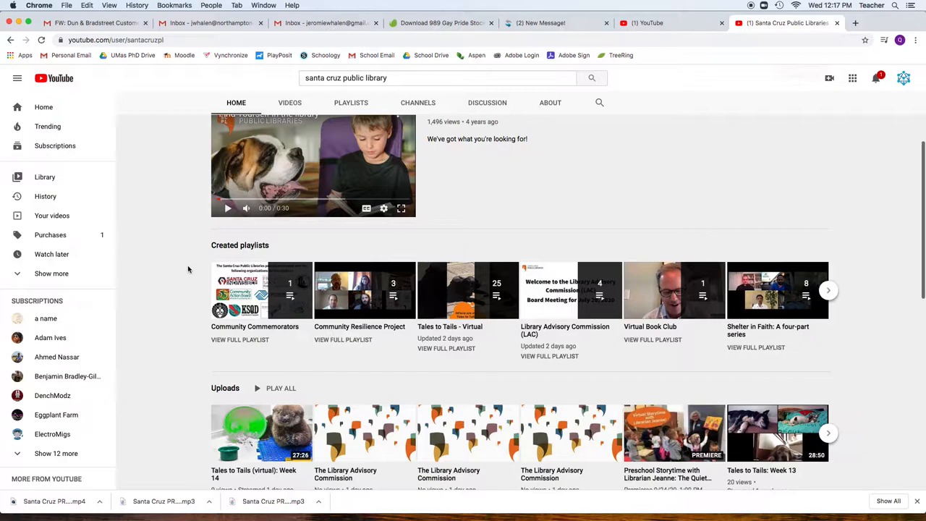
{"action": "scroll", "coordinate": [188, 265], "scroll_direction": "down", "scroll_amount": 3}
{"action": "scroll", "coordinate": [187, 265], "scroll_direction": "up", "scroll_amount": 8}
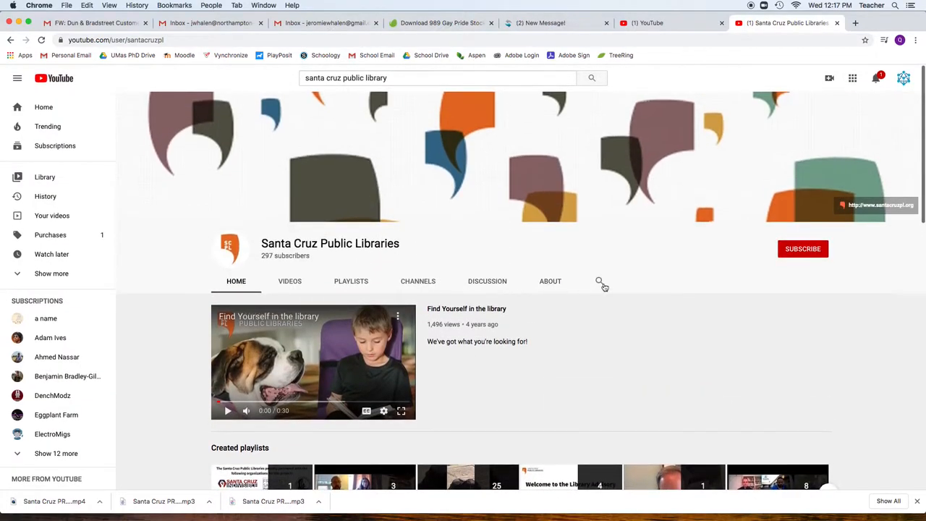
Search the library channel for 'santa cruz pride' to find the PRIDE 2020 video.
{"action": "left_click", "coordinate": [599, 279]}
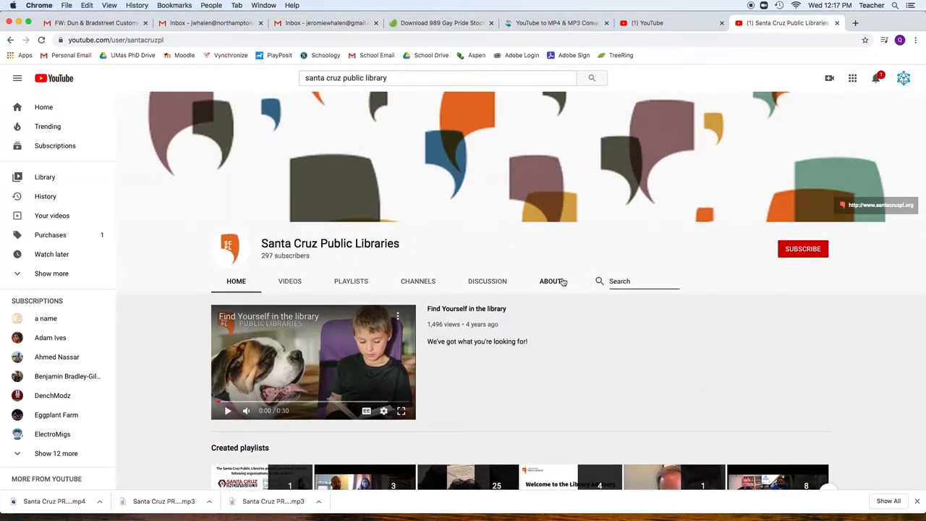
{"action": "type", "text": "santa cruz "}
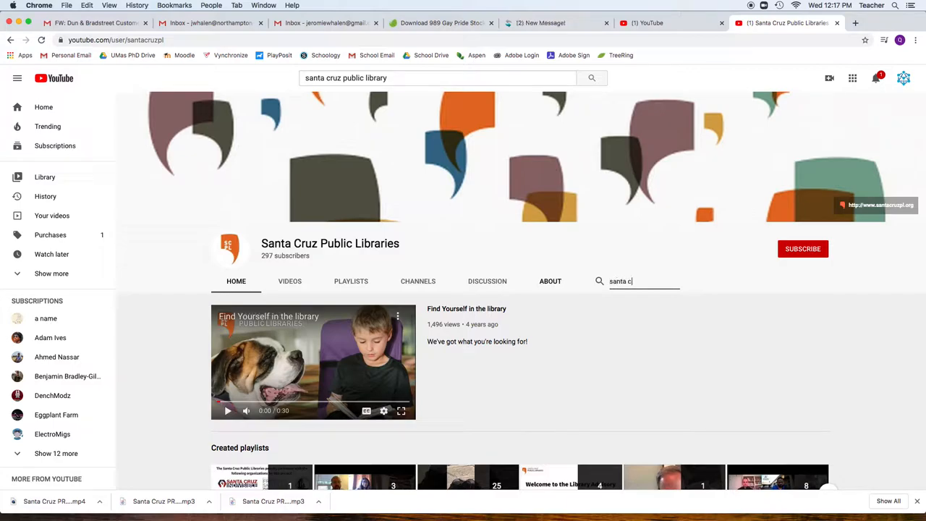
{"action": "type", "text": "pride"}
{"action": "key", "text": "Return"}
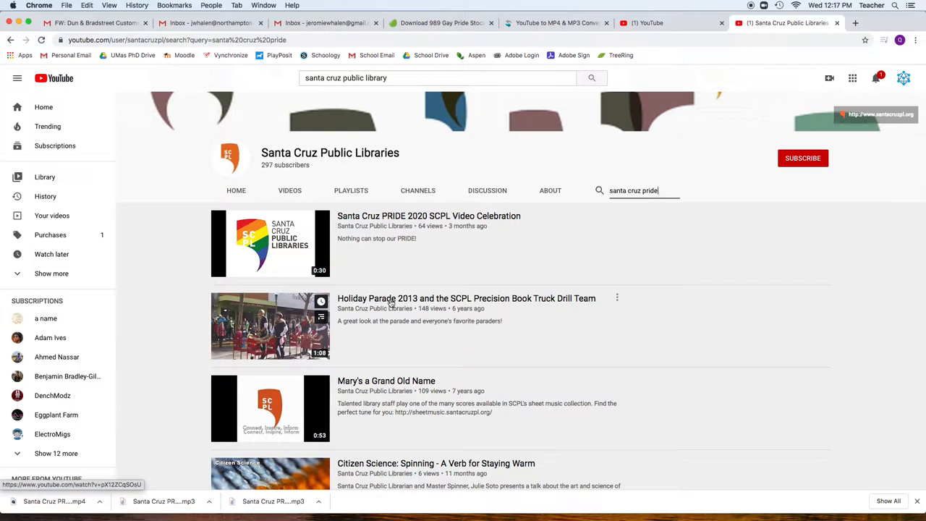
{"action": "scroll", "coordinate": [374, 347], "scroll_direction": "down", "scroll_amount": 3}
{"action": "scroll", "coordinate": [373, 340], "scroll_direction": "up", "scroll_amount": 4}
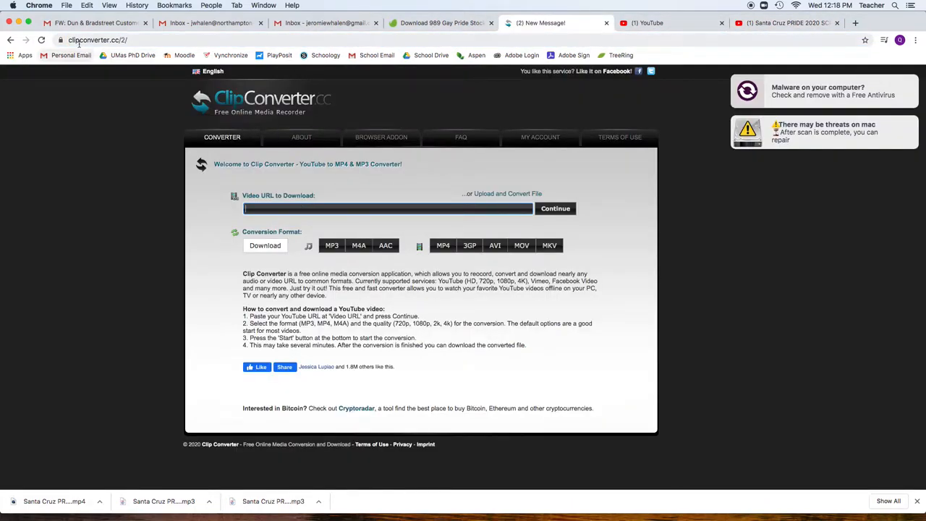
Reload clipconverter.cc and paste the PRIDE video's YouTube URL into the Video URL field.
{"action": "left_click", "coordinate": [128, 41]}
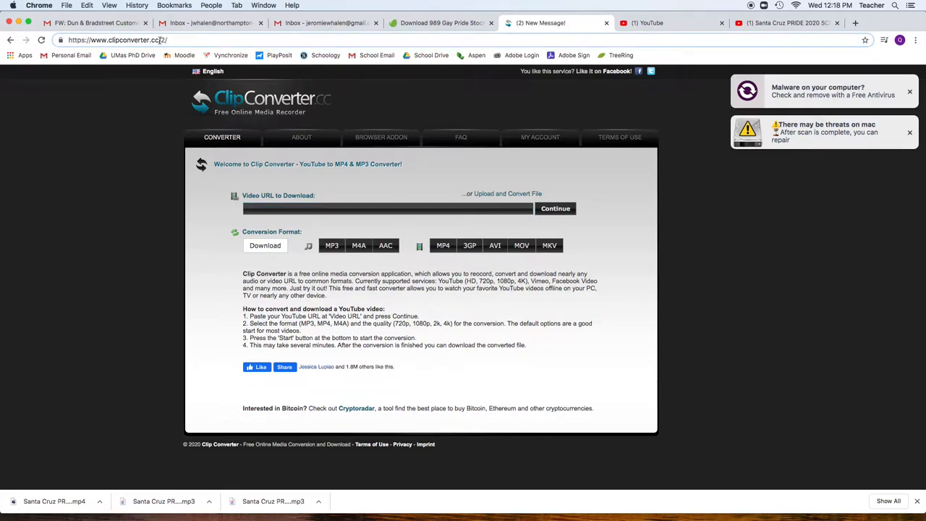
{"action": "key", "text": "Return"}
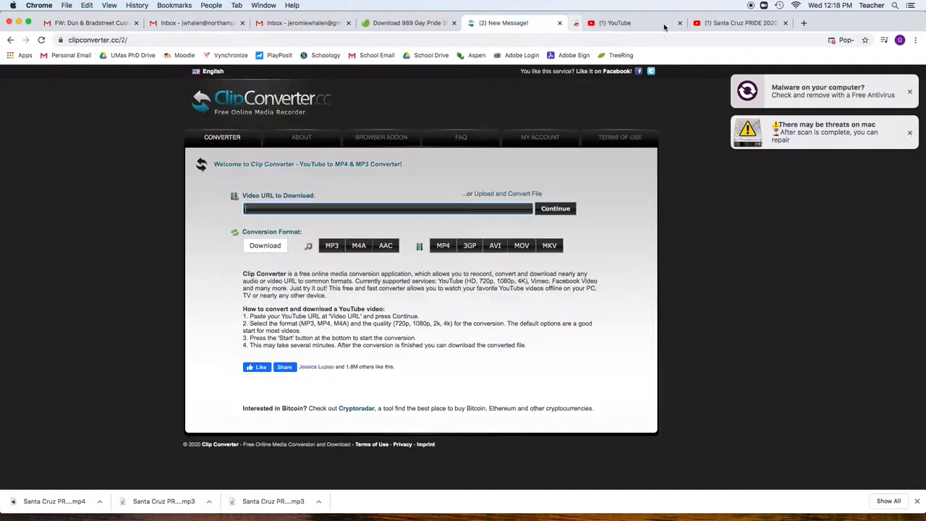
{"action": "type", "text": "https://www.youtube.com/watch?v=WmB4p7zDq-k"}
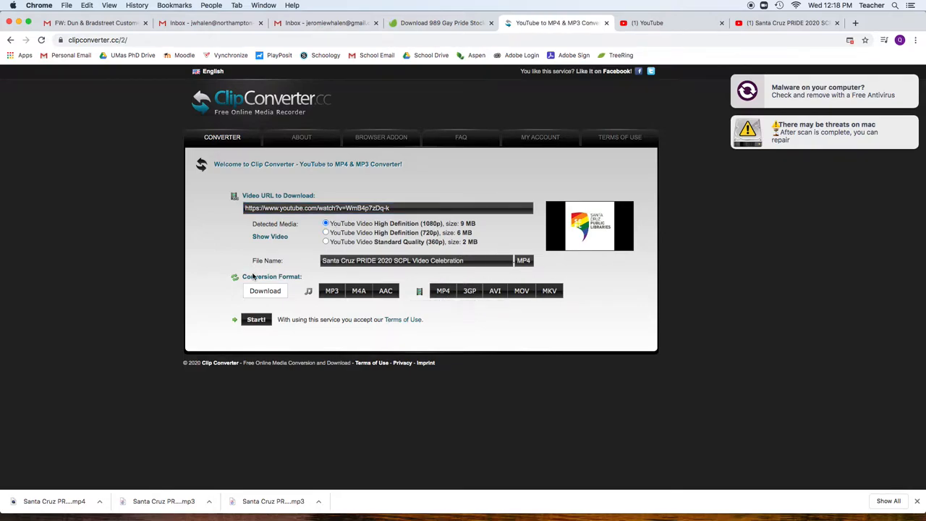
Convert the PRIDE video to an 8.95 MB MP4 and start its download.
{"action": "left_click", "coordinate": [255, 322]}
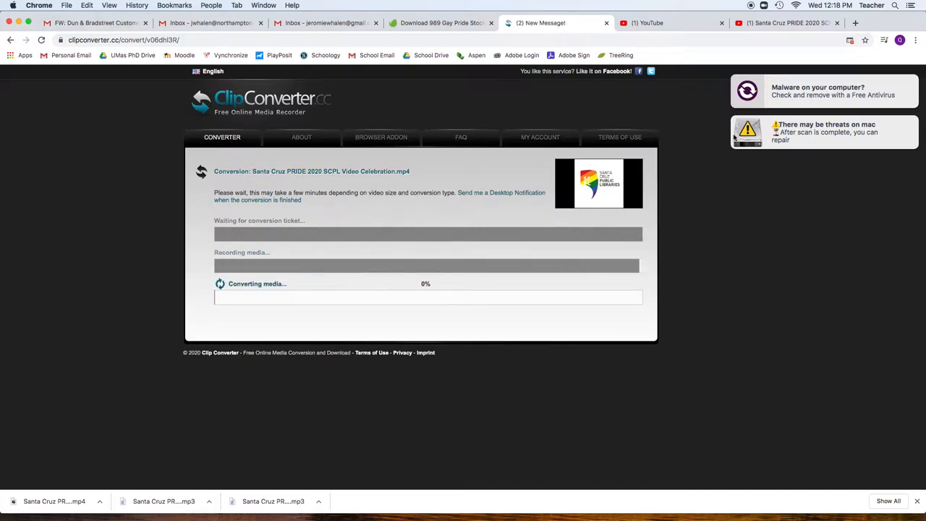
{"action": "mouse_move", "coordinate": [824, 132]}
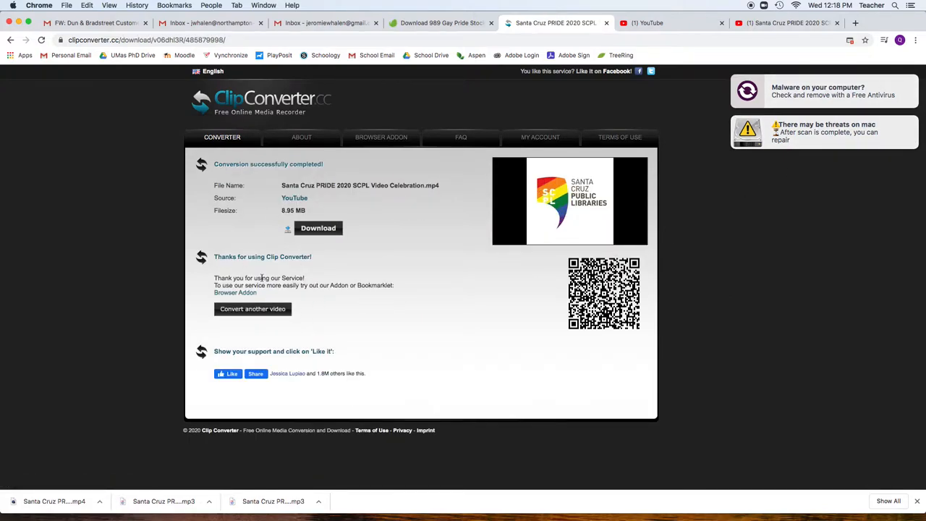
{"action": "left_click", "coordinate": [305, 233]}
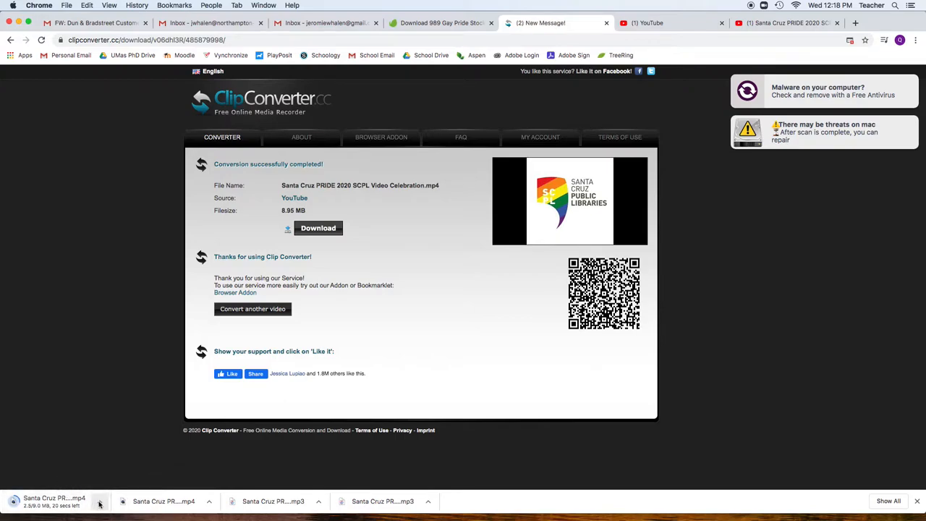
Reveal the downloaded Santa Cruz PRIDE MP4 in Finder from Chrome's downloads bar.
{"action": "left_click", "coordinate": [101, 502]}
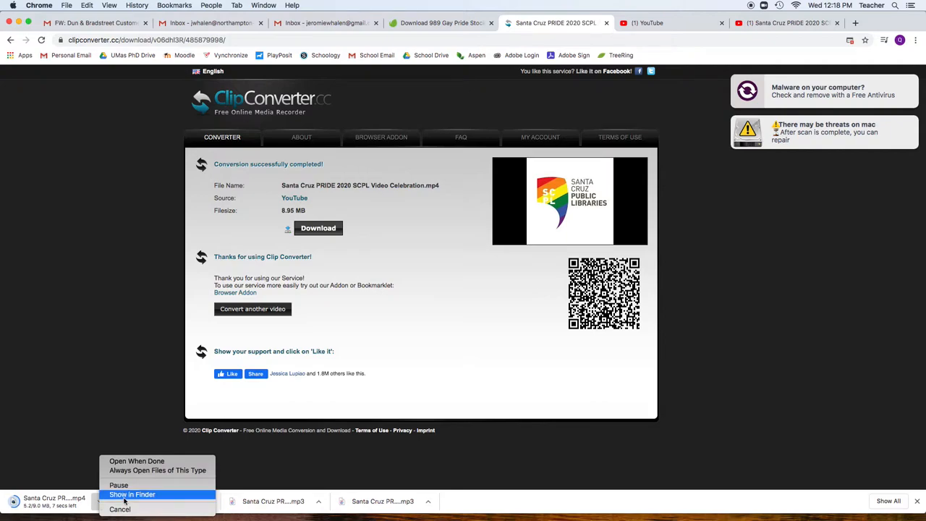
{"action": "left_click", "coordinate": [130, 494]}
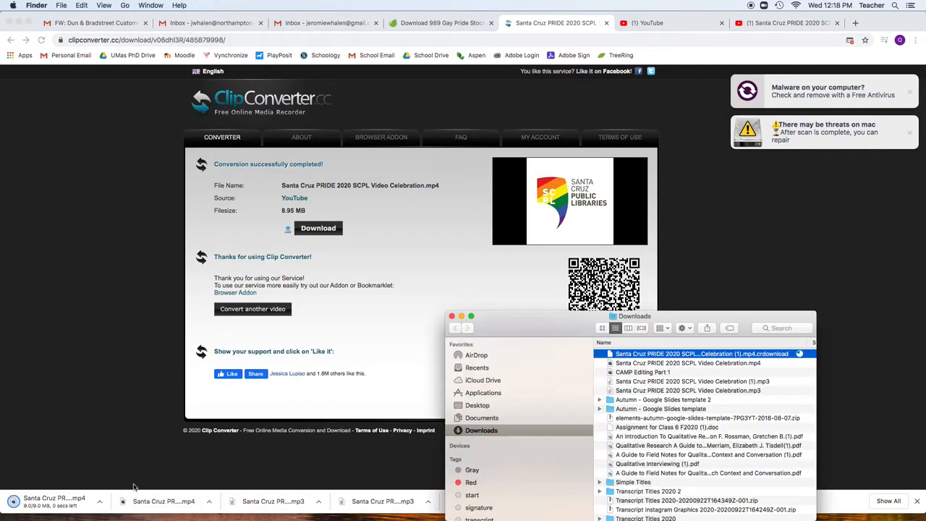
Navigate Finder to Desktop > NHS Technology (Local) > 2020-09-25 QYLA - Week 1 > Media for the MP4.
{"action": "left_click_drag", "start_coordinate": [543, 330], "coordinate": [410, 186]}
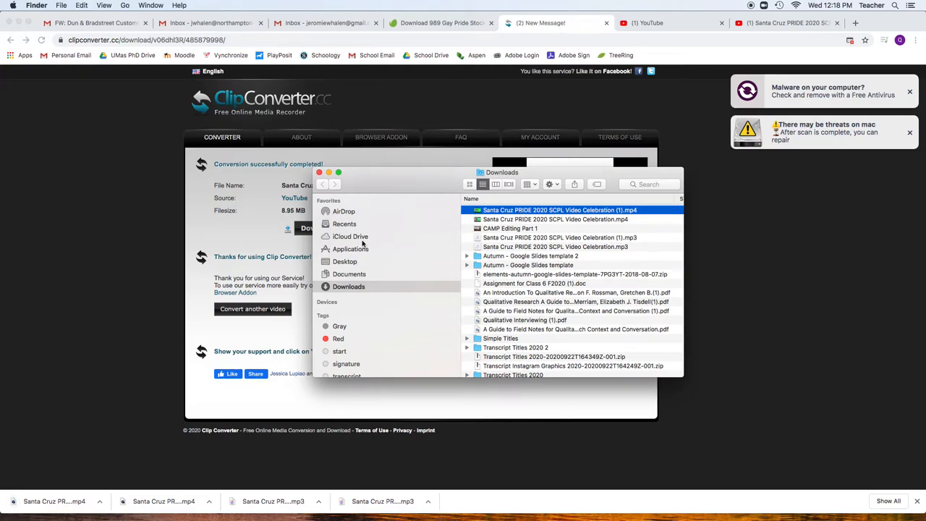
{"action": "left_click", "coordinate": [345, 262]}
{"action": "double_click", "coordinate": [545, 215]}
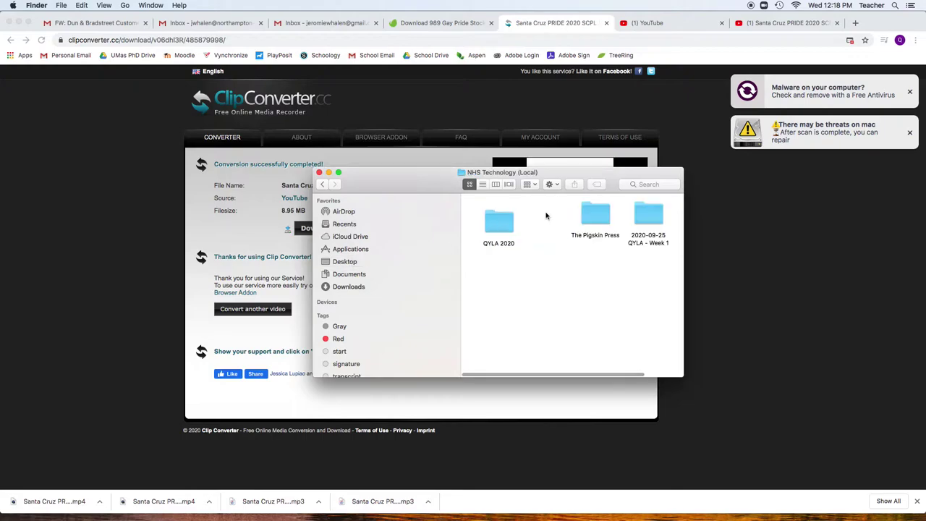
{"action": "left_click", "coordinate": [645, 217]}
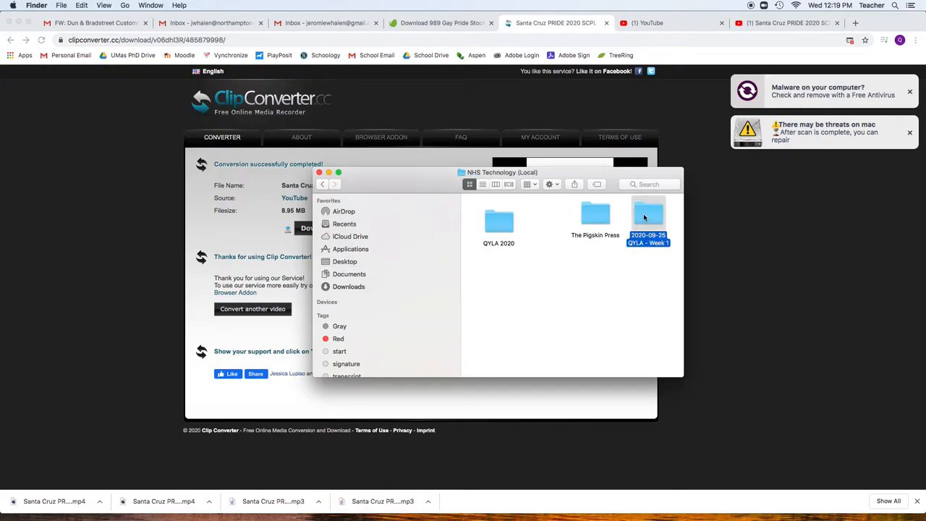
{"action": "double_click", "coordinate": [645, 218]}
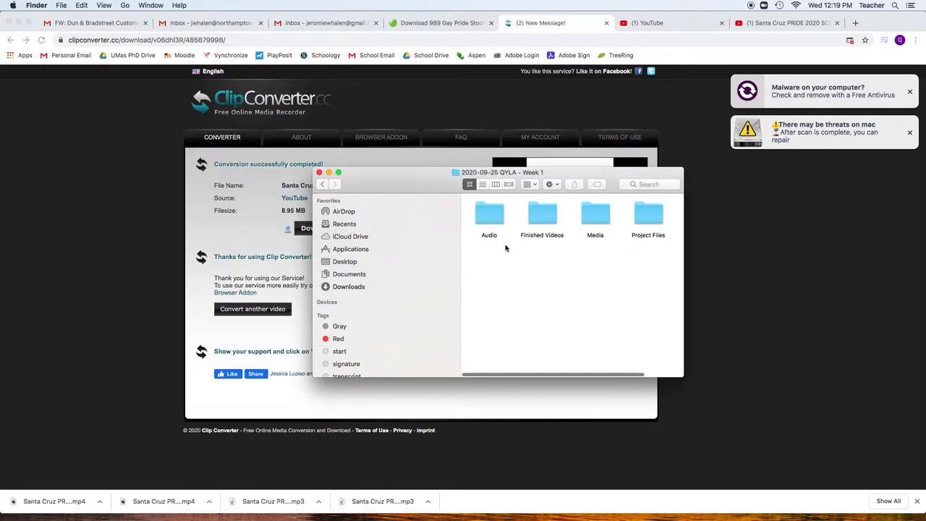
{"action": "double_click", "coordinate": [588, 217]}
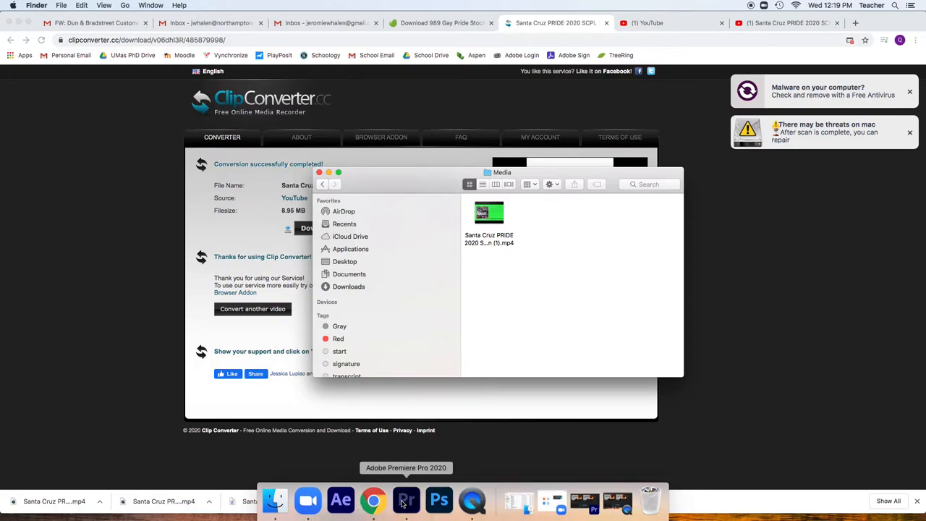
Switch to Premiere Pro and start a File > Import.
{"action": "left_click", "coordinate": [403, 501]}
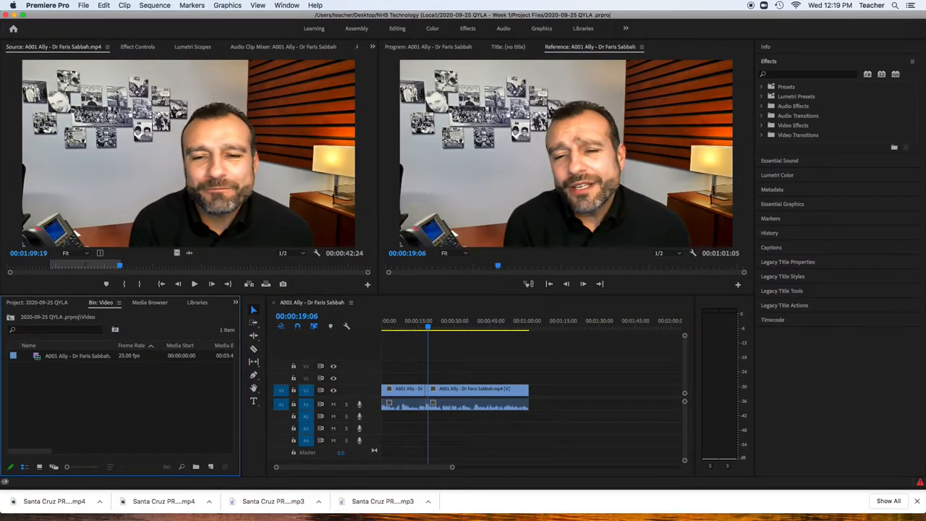
{"action": "left_click", "coordinate": [84, 9]}
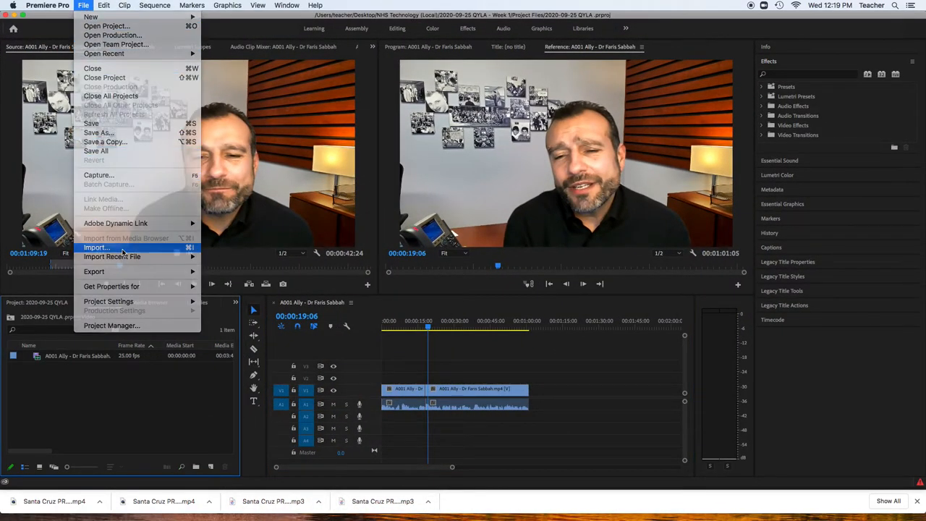
{"action": "left_click", "coordinate": [109, 250]}
Import the Santa Cruz PRIDE MP4 from the 2020-09-25 QYLA - Week 1 > Media folder into the Video bin.
{"action": "left_click", "coordinate": [463, 94]}
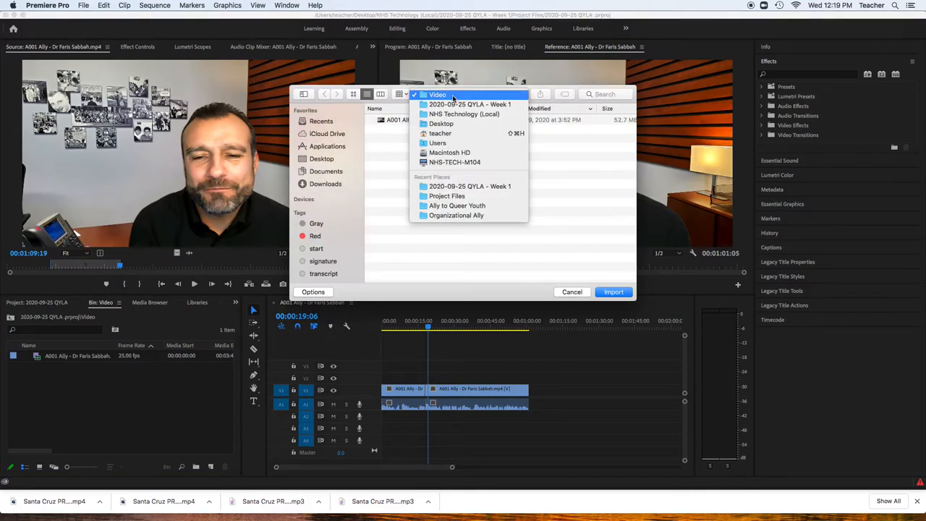
{"action": "left_click", "coordinate": [463, 116]}
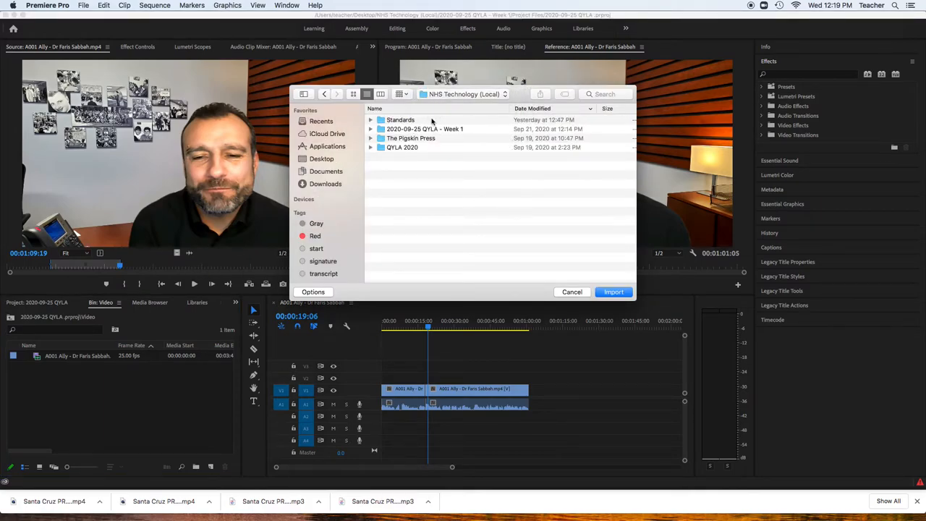
{"action": "double_click", "coordinate": [412, 130]}
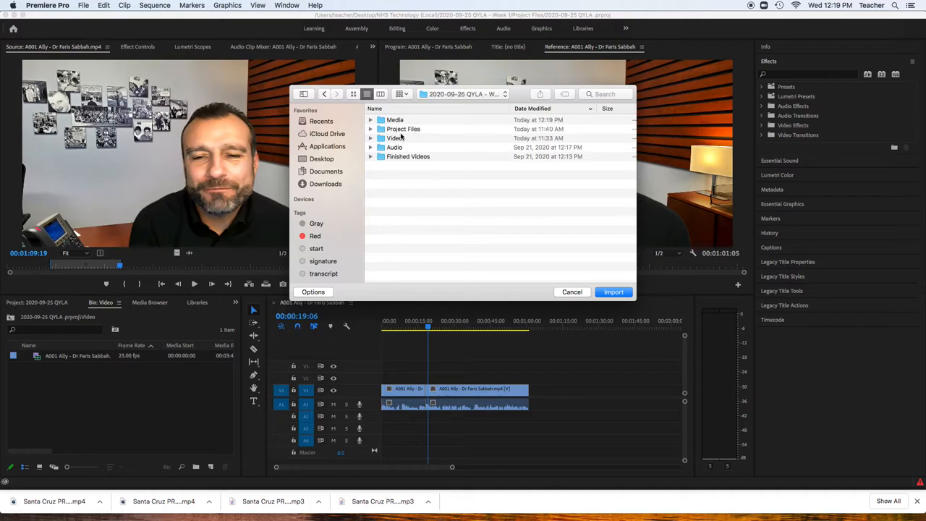
{"action": "double_click", "coordinate": [397, 120]}
{"action": "double_click", "coordinate": [397, 120]}
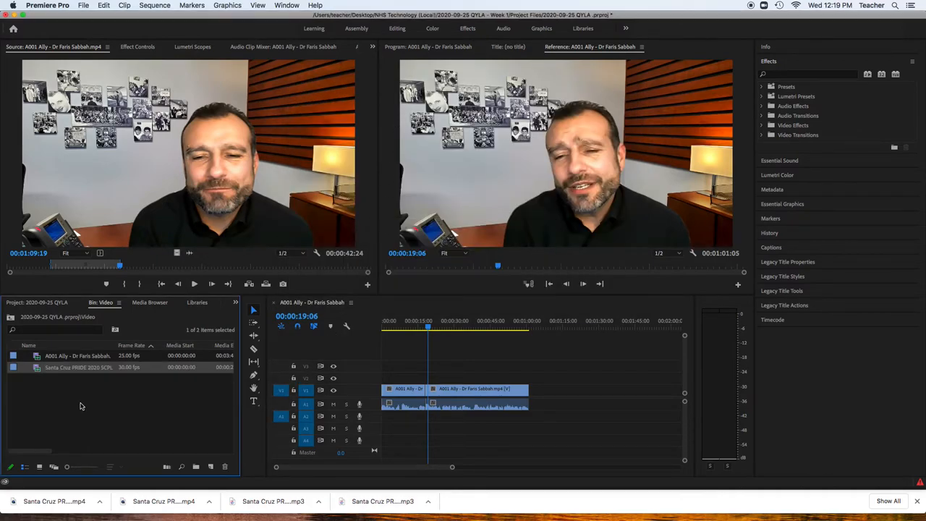
Load the Santa Cruz PRIDE clip in the Source Monitor and scrub for a good moment.
{"action": "double_click", "coordinate": [35, 368]}
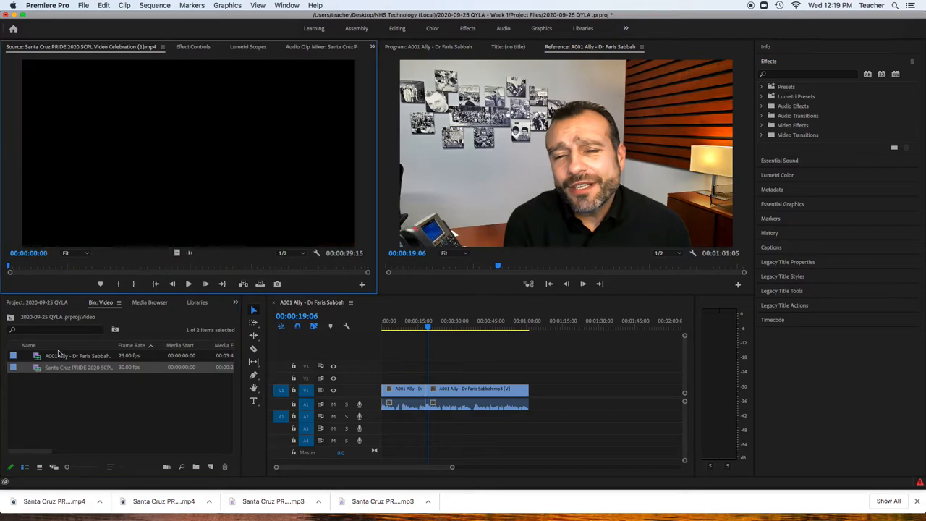
{"action": "left_click_drag", "start_coordinate": [218, 269], "coordinate": [252, 268]}
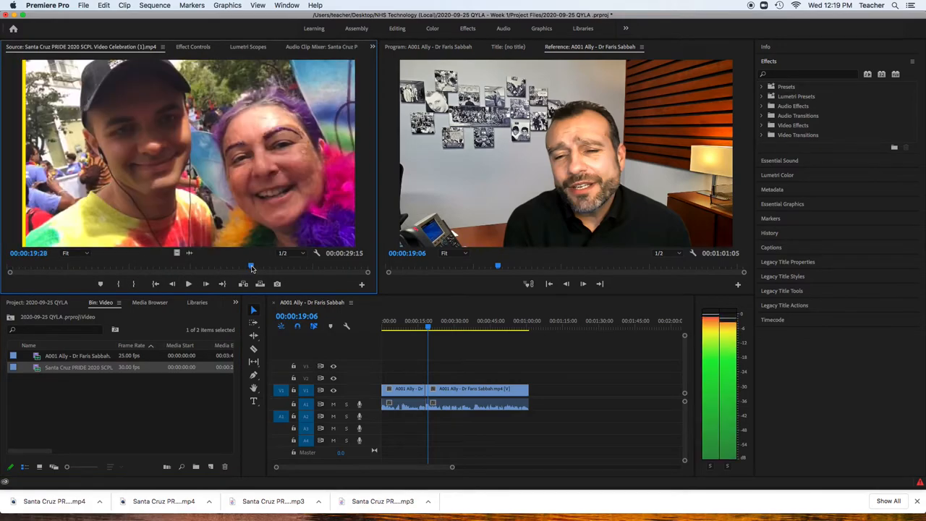
{"action": "left_click_drag", "start_coordinate": [244, 268], "coordinate": [245, 269]}
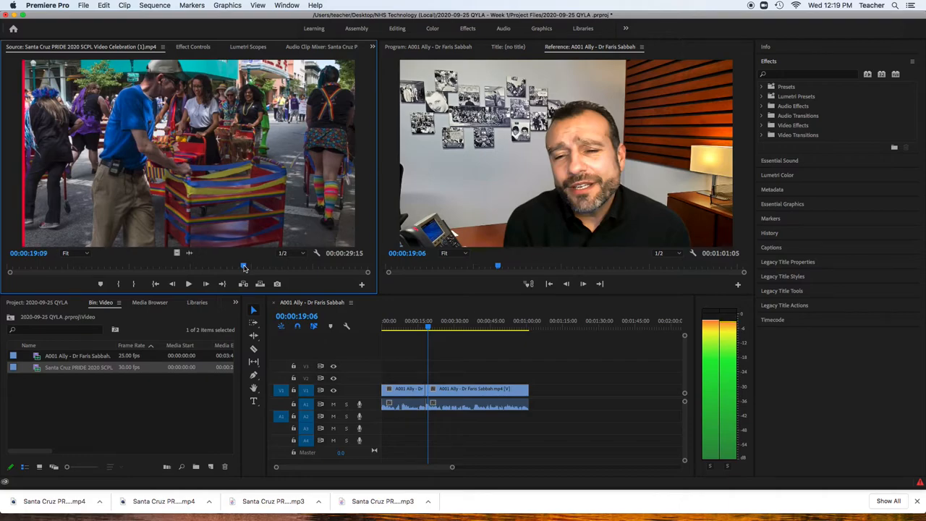
{"action": "key", "text": "XF86AudioLowerVolume"}
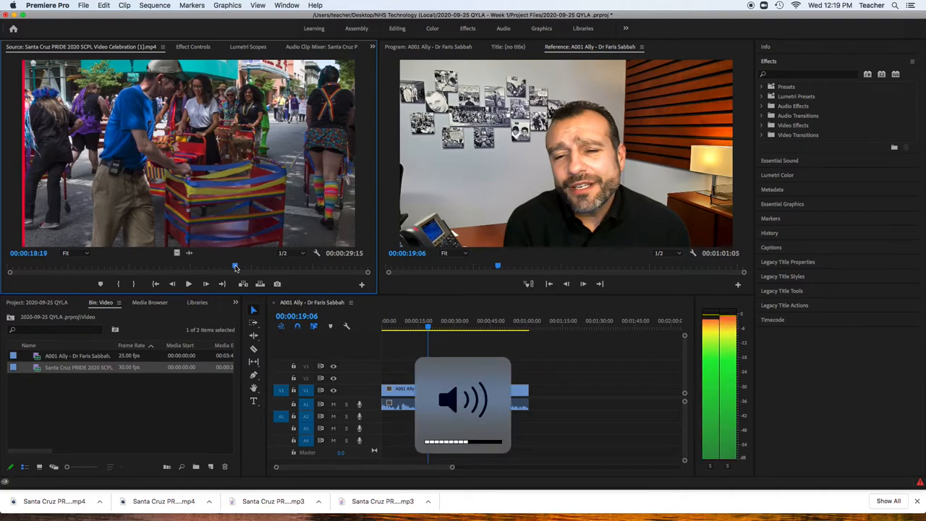
Mark a roughly four-second In/Out range ending near 00:00:22:10 and drop it onto V2.
{"action": "double_click", "coordinate": [242, 267]}
{"action": "left_click", "coordinate": [280, 269]}
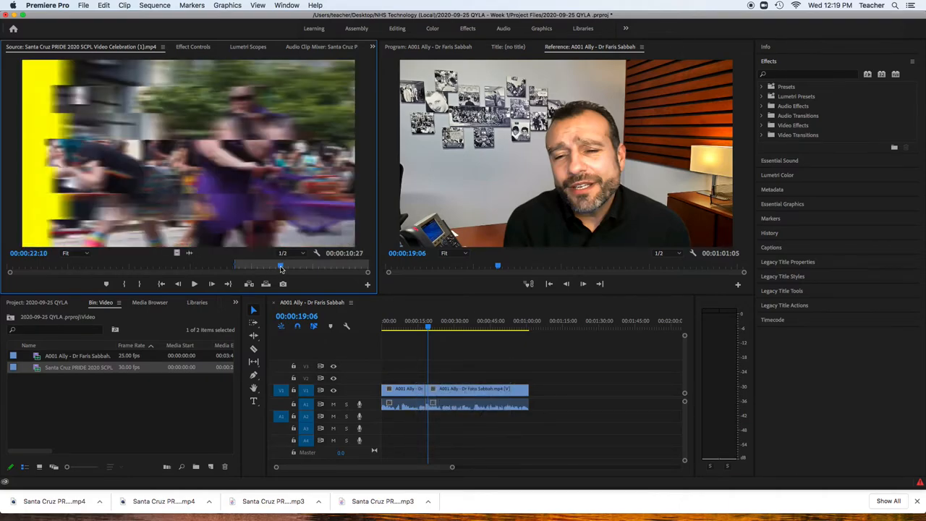
{"action": "key", "text": "o"}
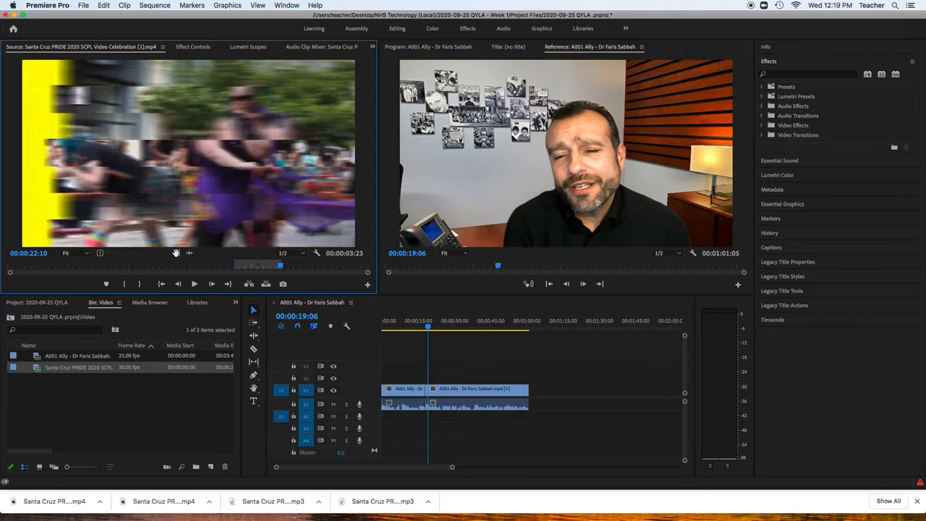
{"action": "left_click_drag", "start_coordinate": [180, 254], "coordinate": [425, 379]}
Scrub to about 15 seconds and play the sequence to review the B-roll over the jump cut.
{"action": "left_click", "coordinate": [418, 331]}
{"action": "scroll", "coordinate": [463, 332], "scroll_direction": "up", "scroll_amount": 3}
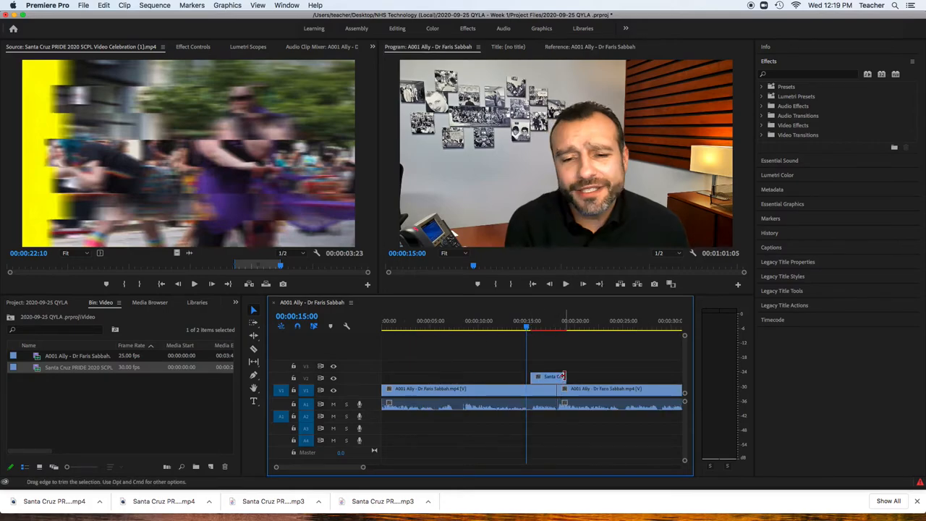
{"action": "mouse_move", "coordinate": [530, 330]}
{"action": "left_mouse_down"}
{"action": "mouse_move", "coordinate": [559, 332]}
{"action": "mouse_move", "coordinate": [531, 332]}
{"action": "left_mouse_up"}
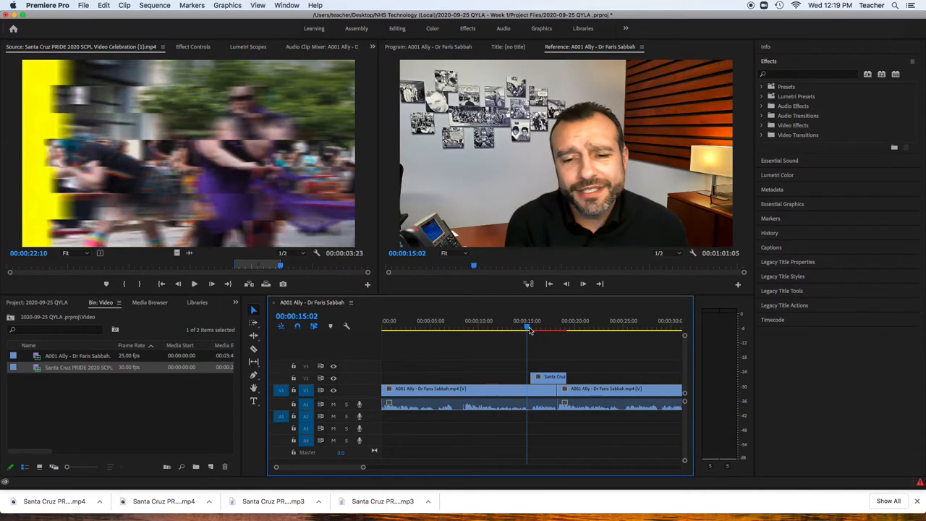
{"action": "key", "text": "space"}
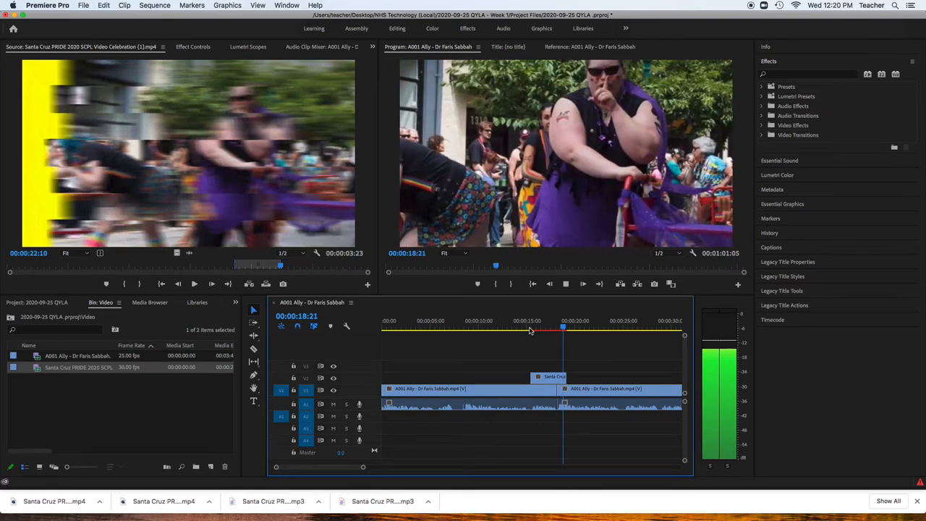
{"action": "key", "text": "space"}
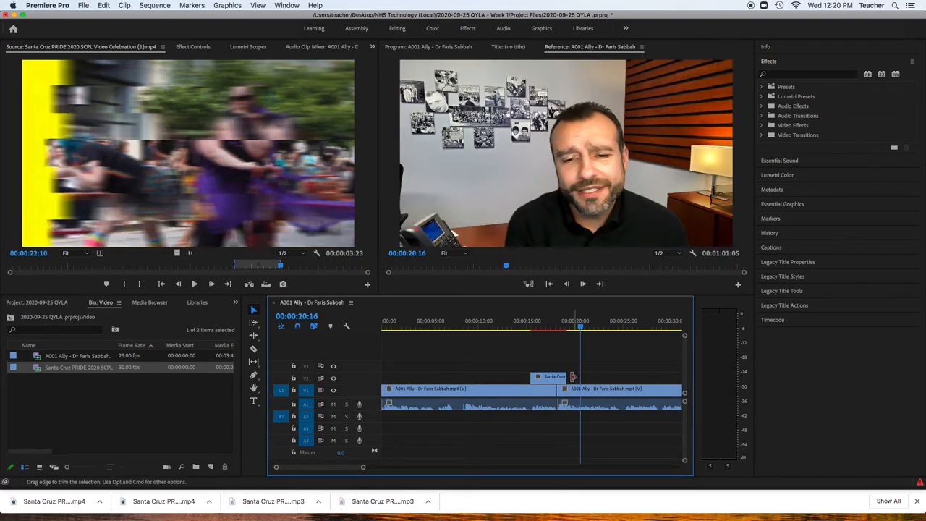
Extend the V2 PRIDE clip's end rightward, then review playback from about 14 to 23 seconds.
{"action": "left_click_drag", "start_coordinate": [567, 377], "coordinate": [594, 376]}
{"action": "left_click", "coordinate": [537, 327]}
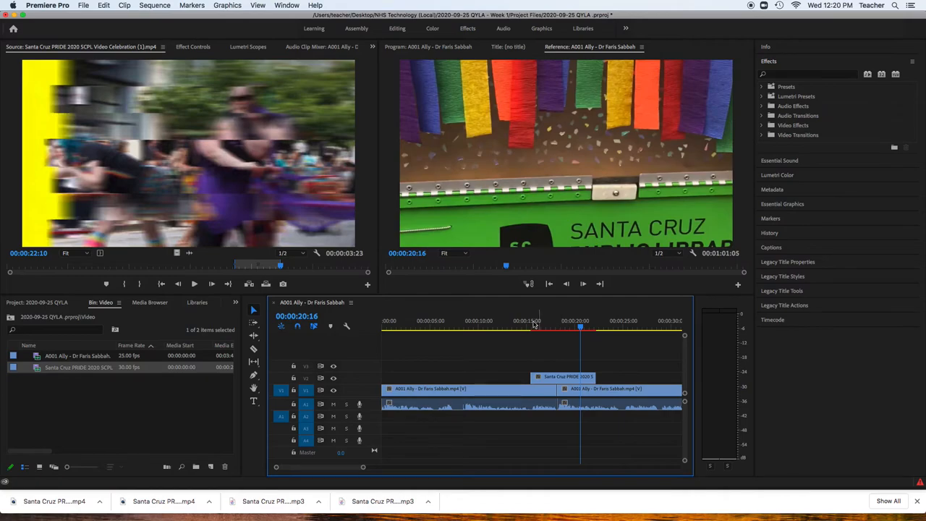
{"action": "left_click_drag", "start_coordinate": [537, 327], "coordinate": [525, 327]}
{"action": "key", "text": "space"}
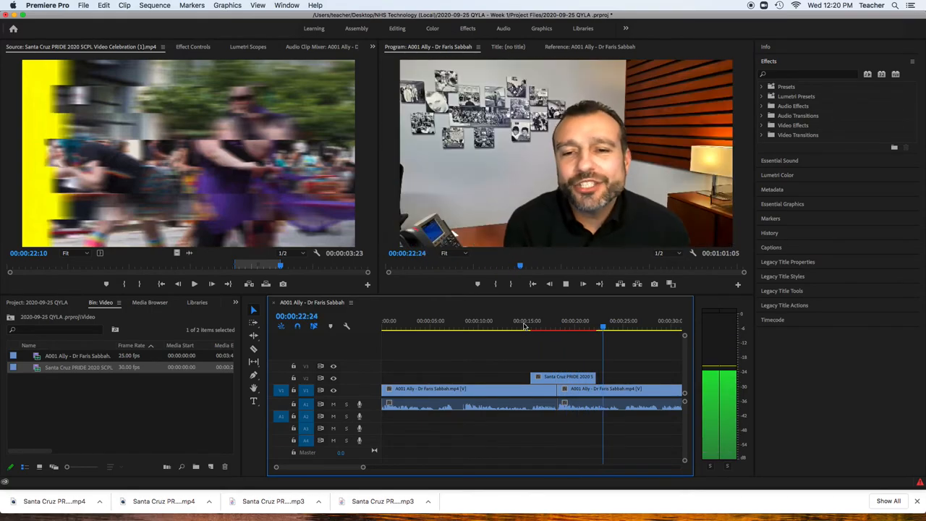
{"action": "key", "text": "space"}
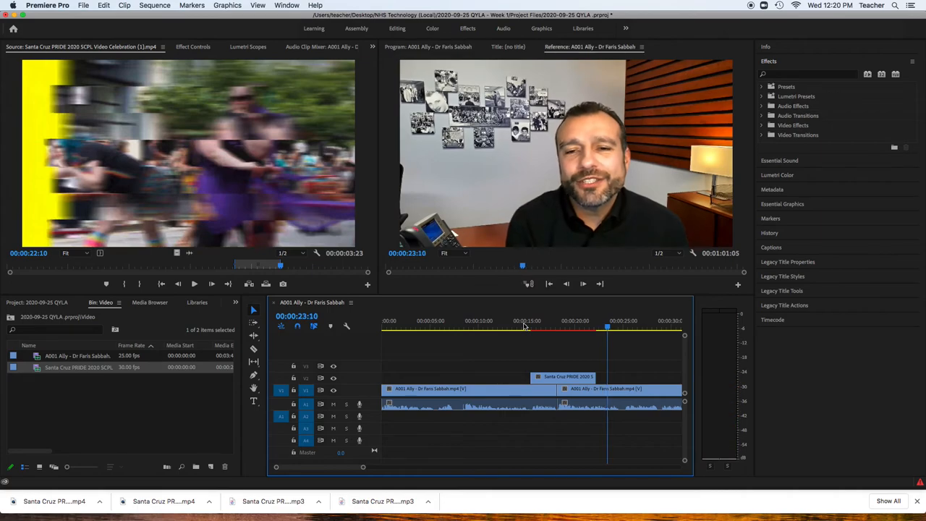